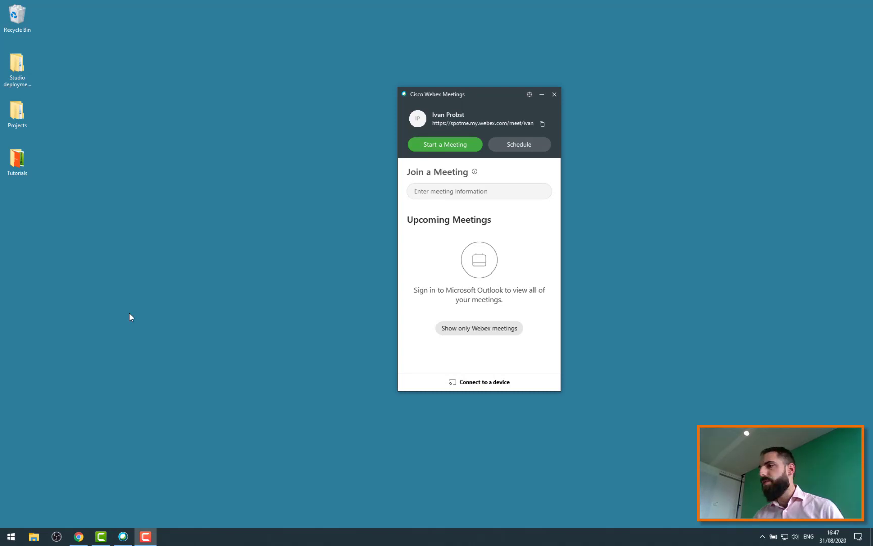
Start a Webex meeting in the personal room with the microphone muted and the video off.
{"action": "left_click", "coordinate": [453, 97]}
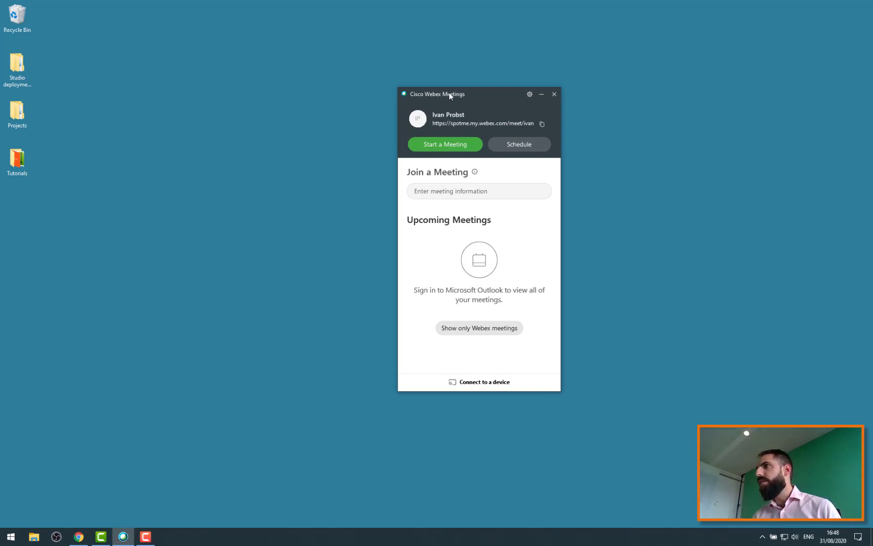
{"action": "left_click_drag", "start_coordinate": [447, 93], "coordinate": [437, 93]}
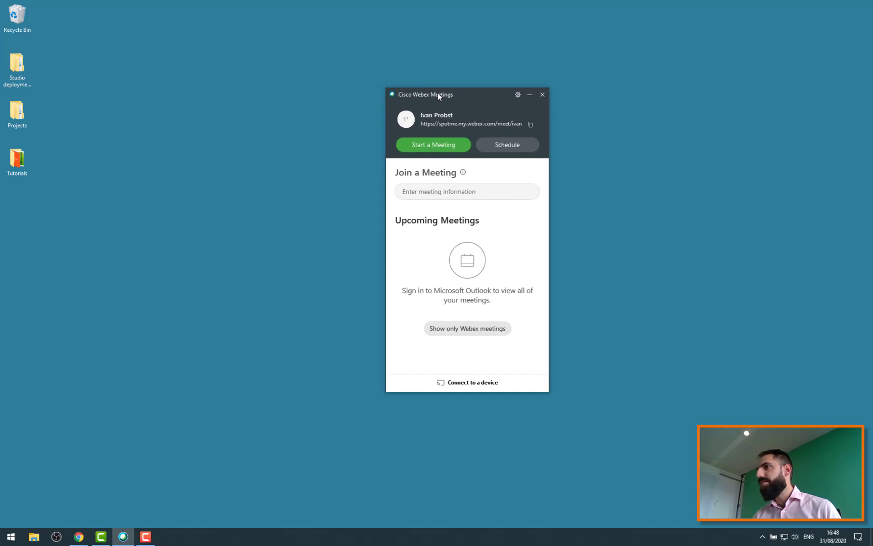
{"action": "left_click", "coordinate": [432, 145]}
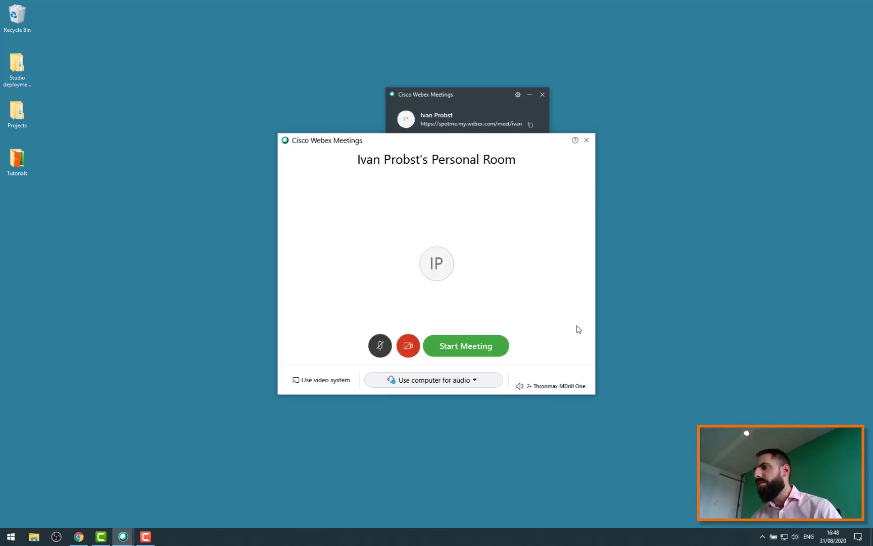
{"action": "left_click", "coordinate": [381, 346]}
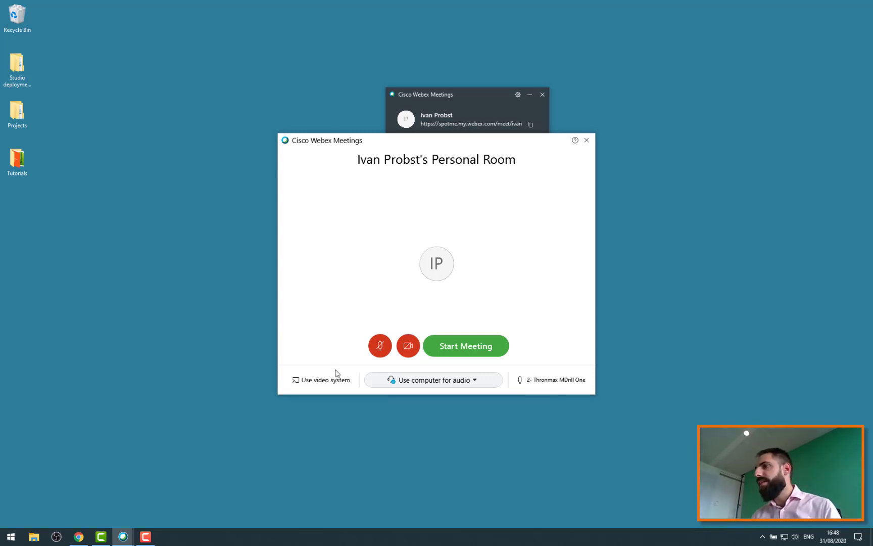
{"action": "left_click", "coordinate": [459, 347]}
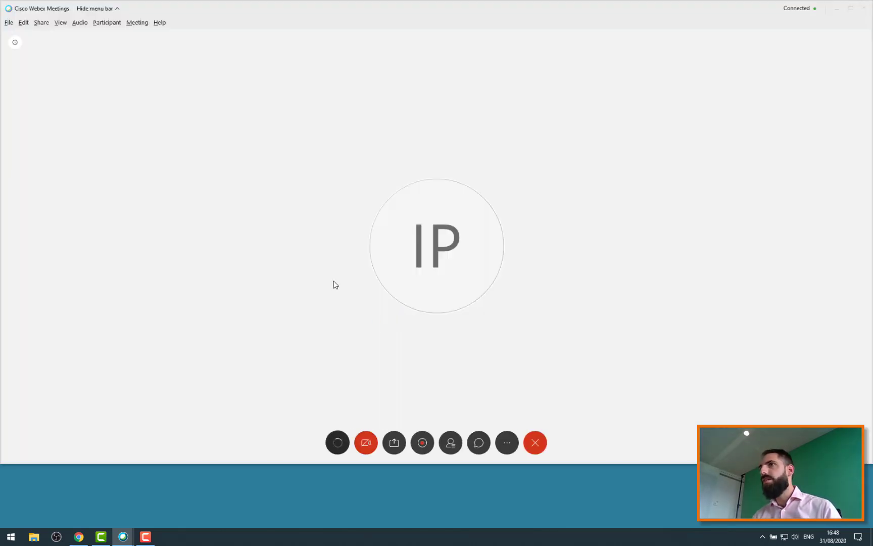
Open the meeting's live streaming setup for other streaming services, ready for the service name, stream link and stream key.
{"action": "left_click", "coordinate": [508, 444]}
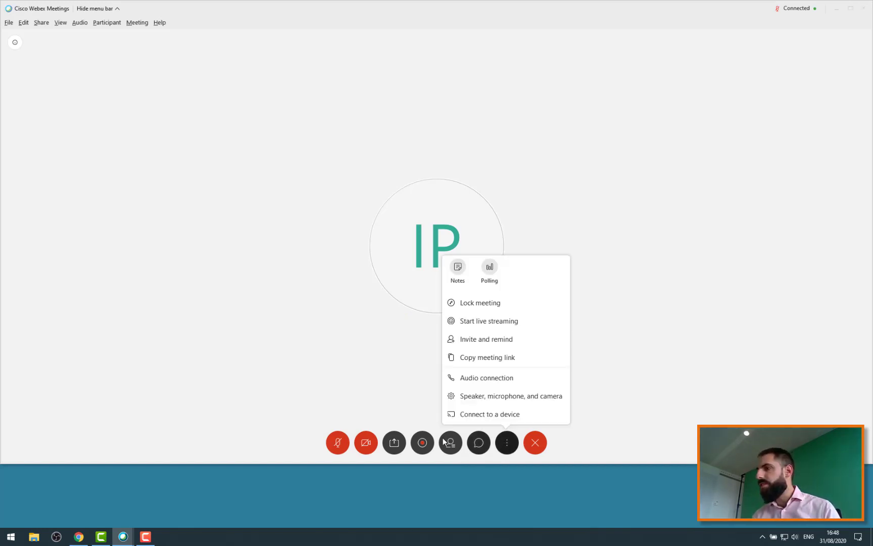
{"action": "left_click", "coordinate": [487, 322]}
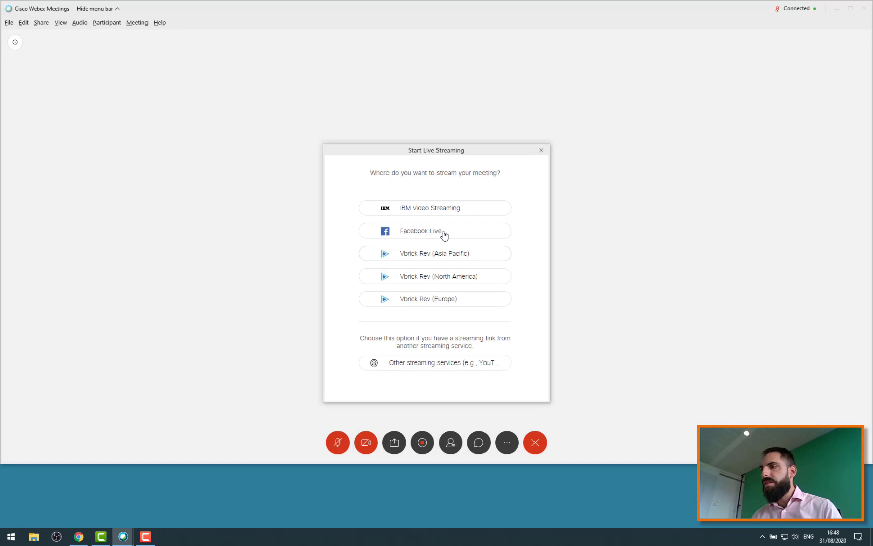
{"action": "left_click", "coordinate": [413, 364]}
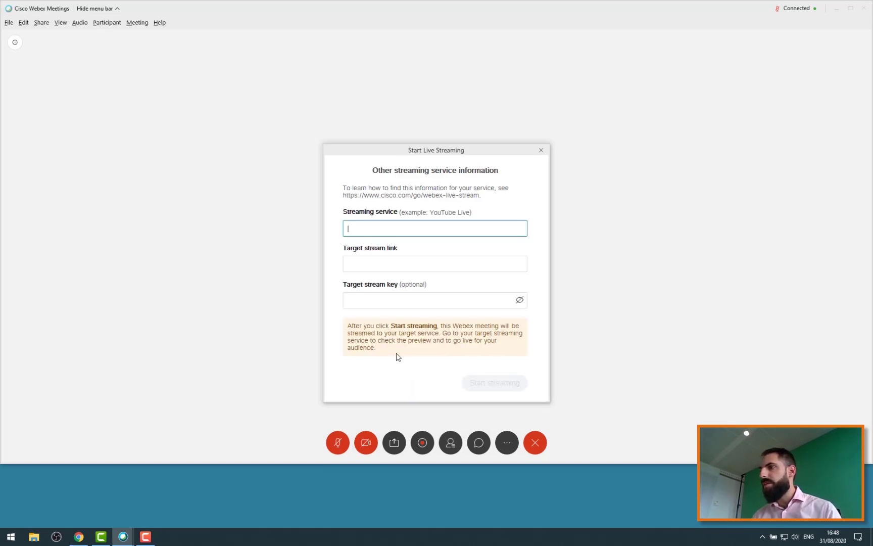
{"action": "left_click", "coordinate": [379, 262]}
{"action": "left_click", "coordinate": [390, 301]}
{"action": "left_click", "coordinate": [380, 227]}
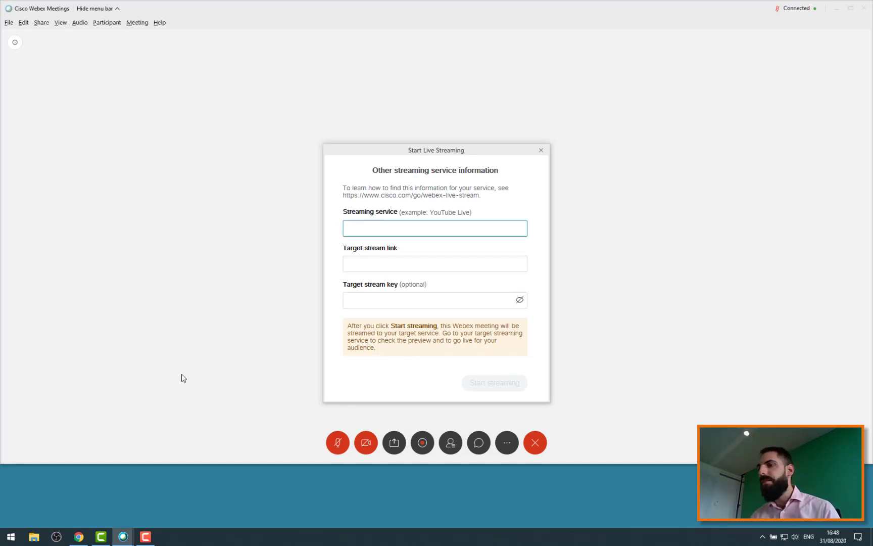
{"action": "left_click", "coordinate": [78, 535]}
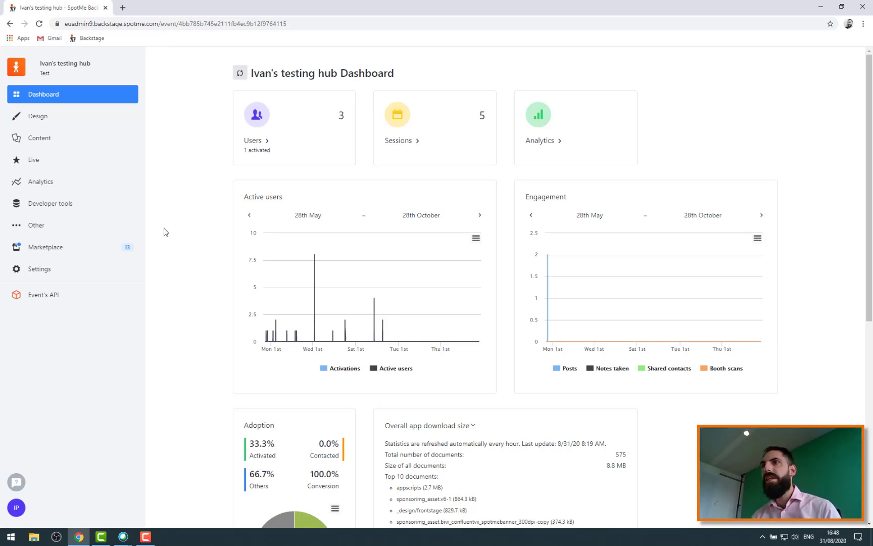
{"action": "left_click", "coordinate": [56, 160]}
{"action": "left_click", "coordinate": [70, 127]}
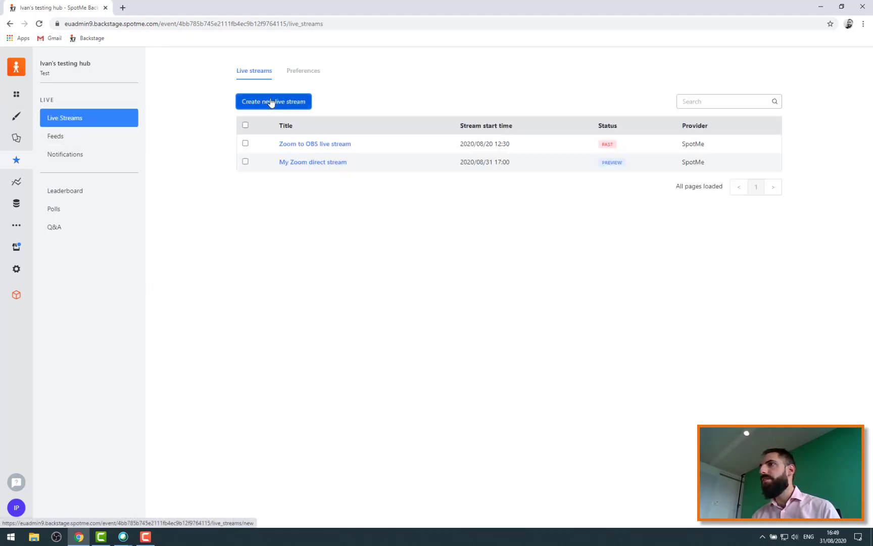
{"action": "left_click", "coordinate": [271, 102]}
{"action": "left_click", "coordinate": [274, 113]}
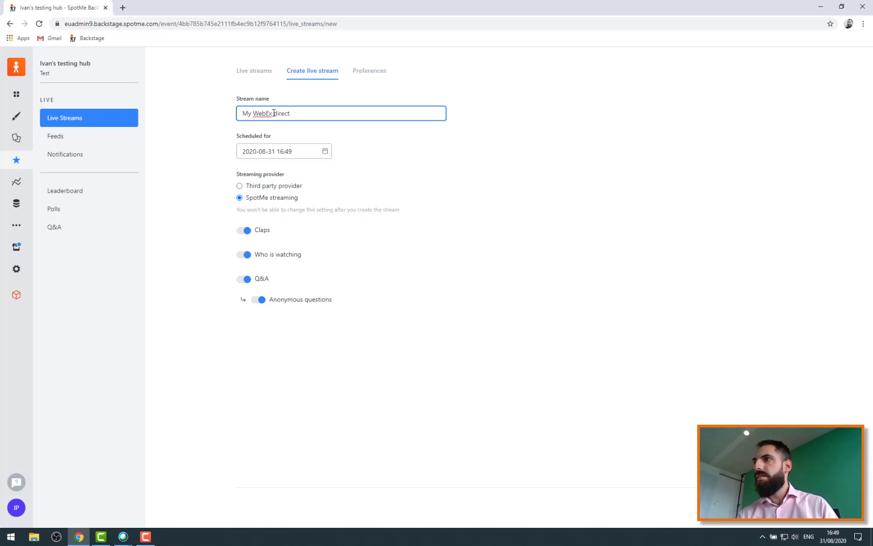
{"action": "left_click", "coordinate": [301, 151]}
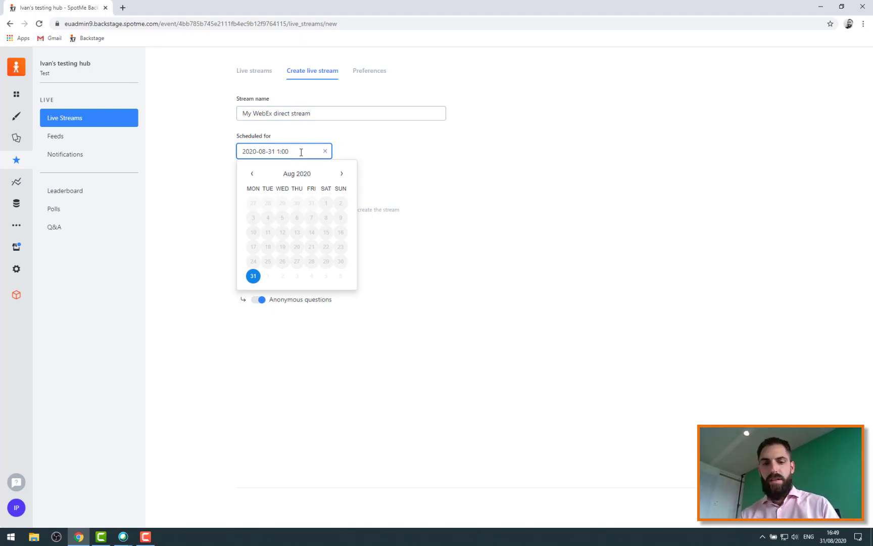
{"action": "key", "text": "Escape"}
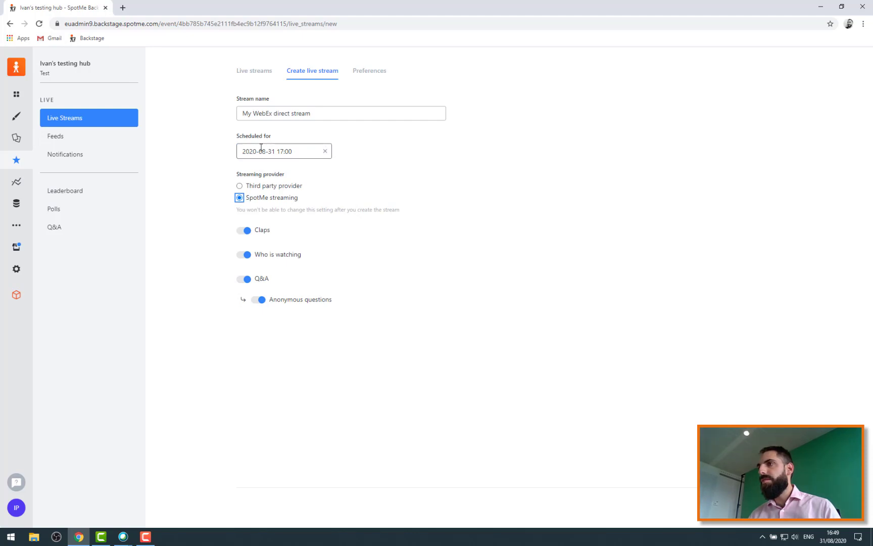
{"action": "key", "text": "Return"}
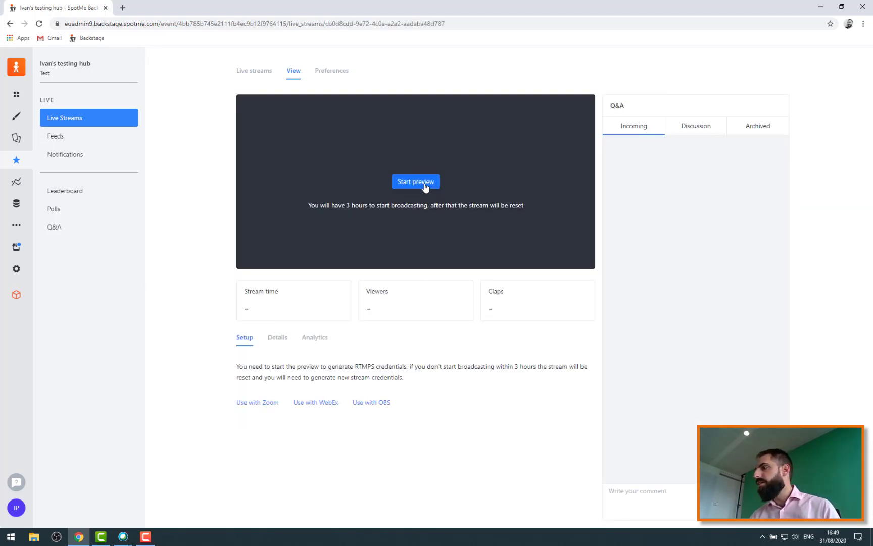
Start the new stream's preview to generate its RTMPS credentials.
{"action": "left_click", "coordinate": [425, 188]}
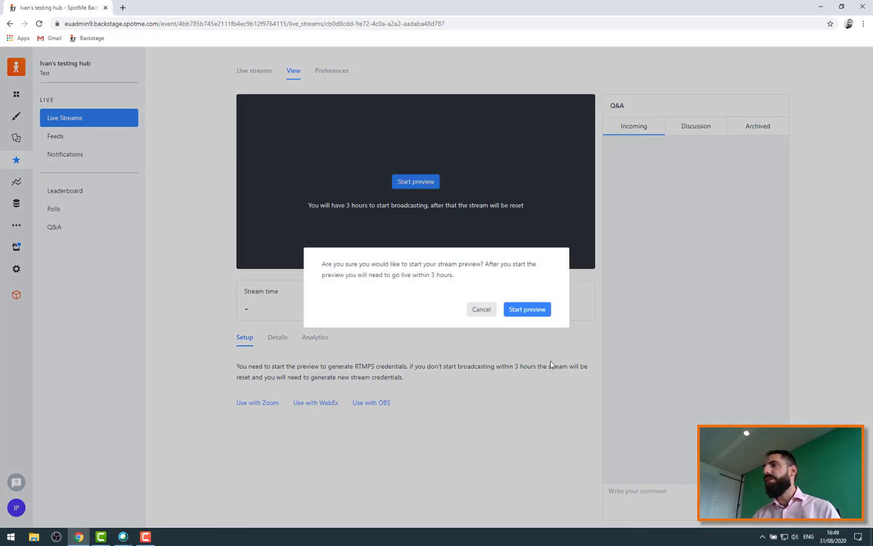
{"action": "left_click", "coordinate": [527, 308]}
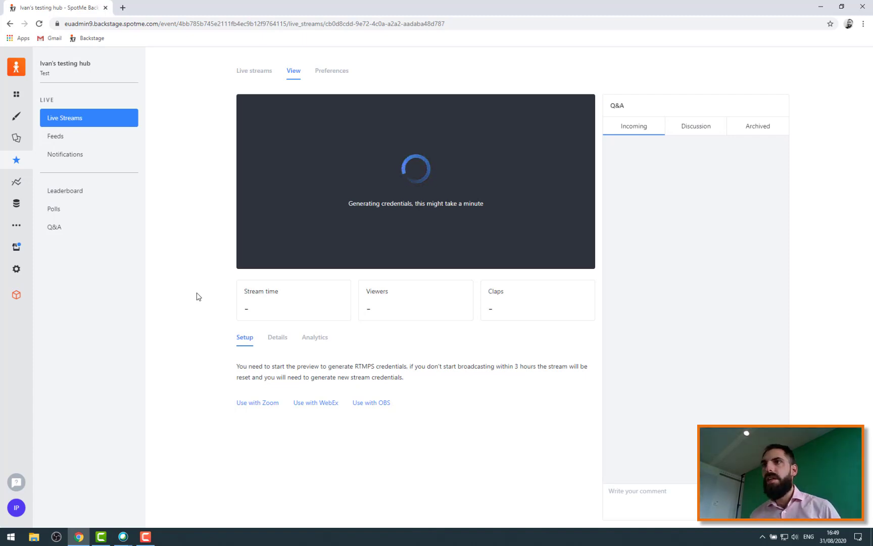
{"action": "key", "text": "alt+Tab"}
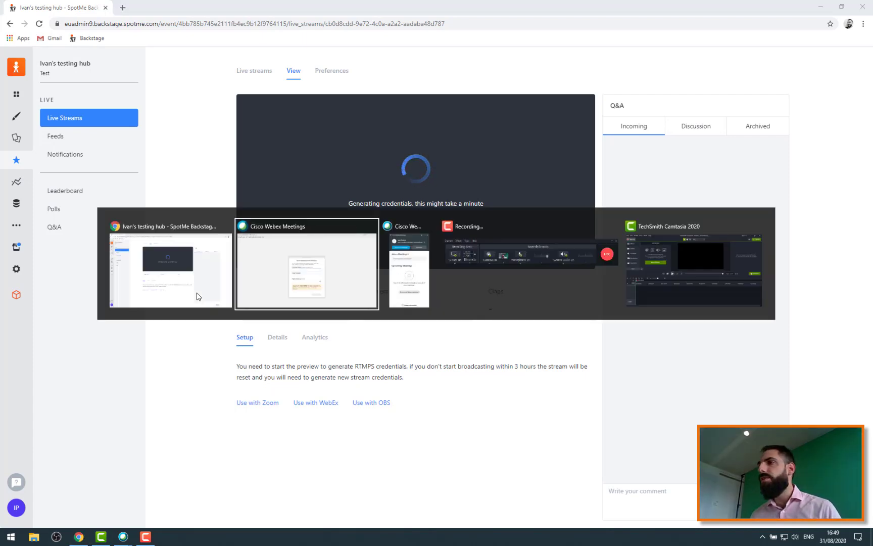
{"action": "key", "text": "alt+Tab"}
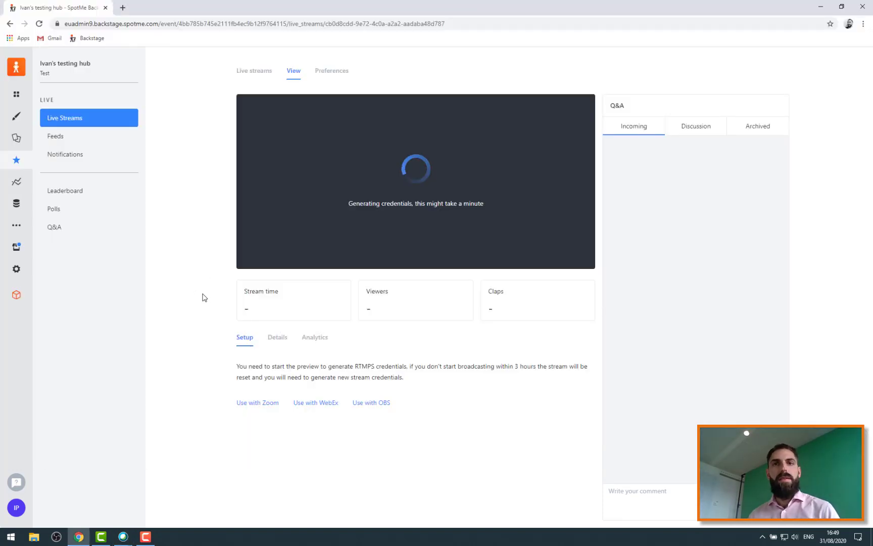
{"action": "key", "text": "alt+Tab"}
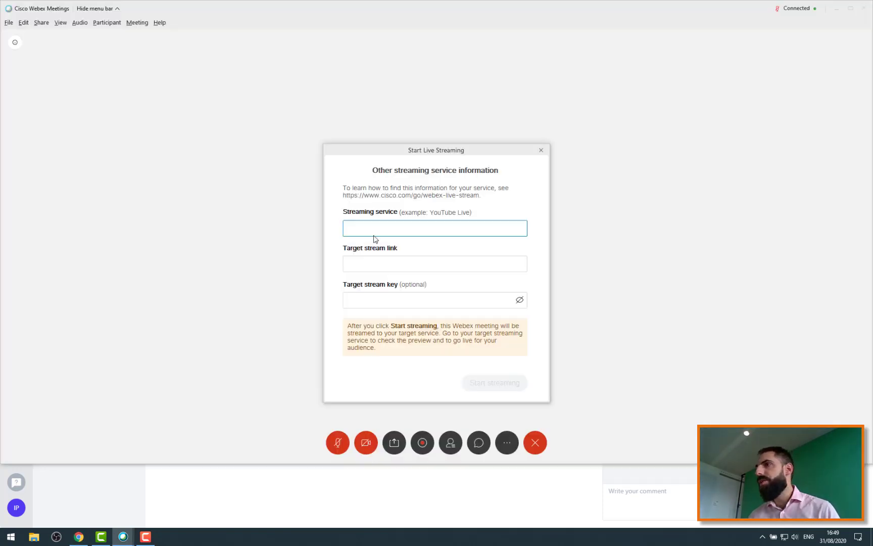
{"action": "left_click", "coordinate": [387, 268]}
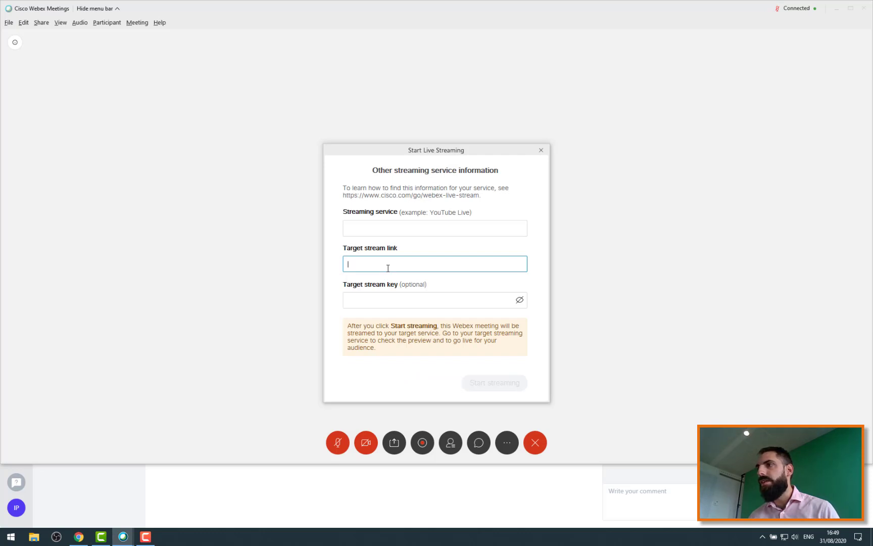
{"action": "left_click", "coordinate": [416, 299]}
{"action": "key", "text": "alt+Tab"}
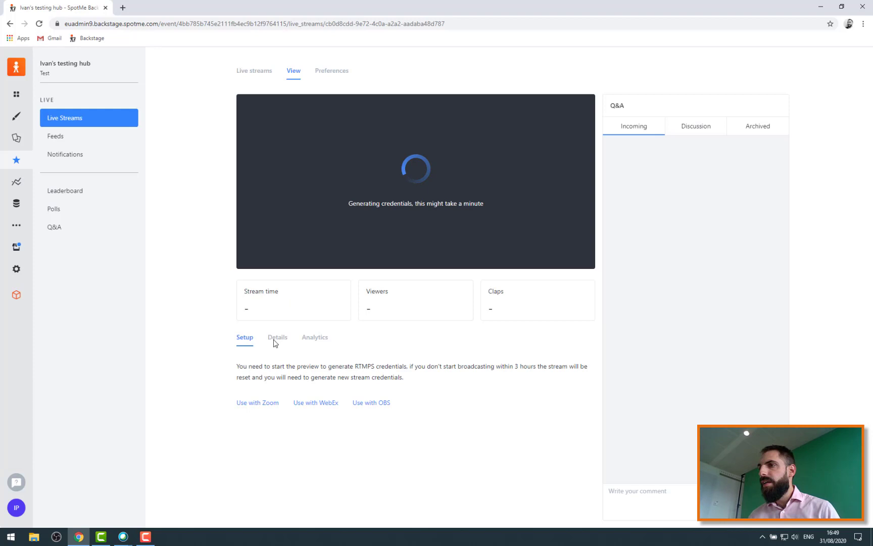
{"action": "key", "text": "alt+Tab"}
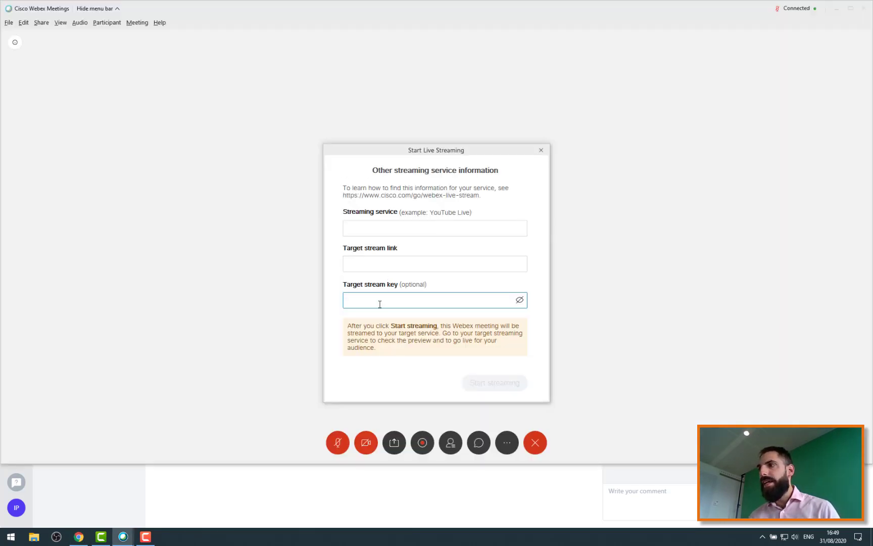
{"action": "key", "text": "alt+Tab"}
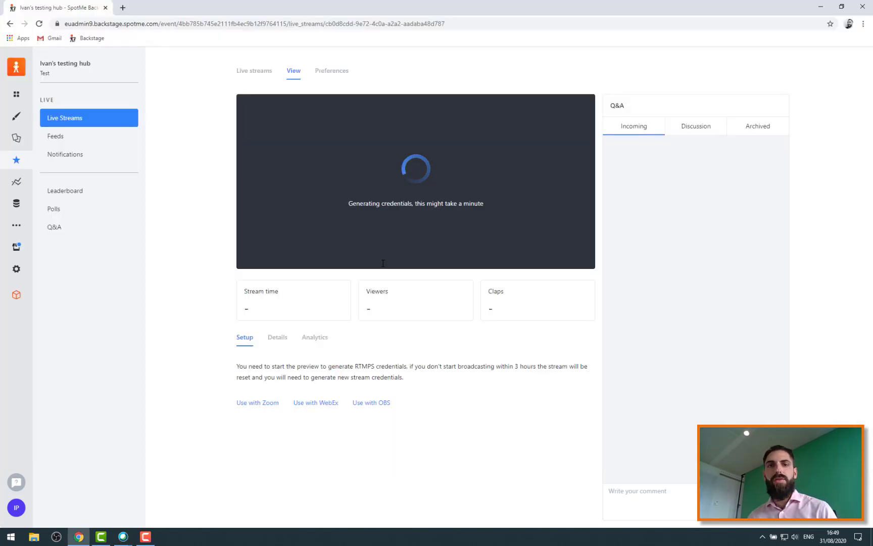
{"action": "key", "text": "alt+Tab"}
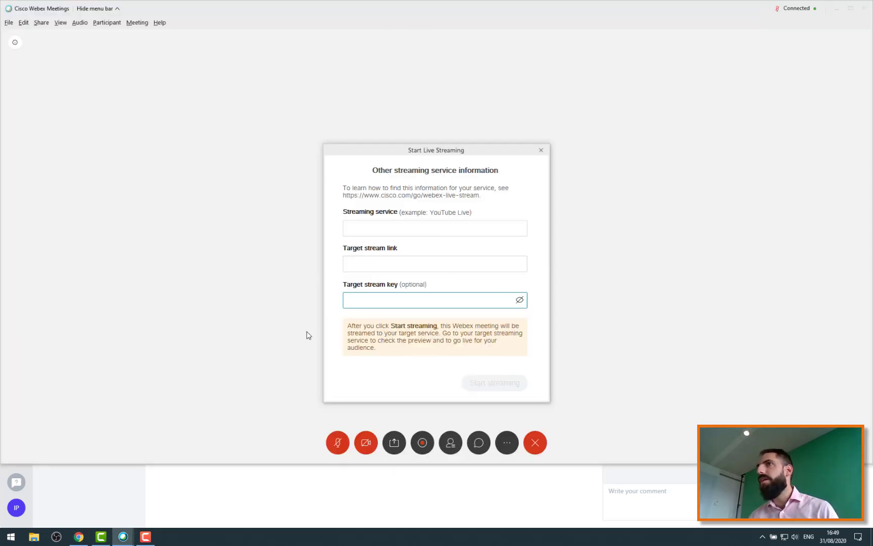
{"action": "key", "text": "alt+Tab"}
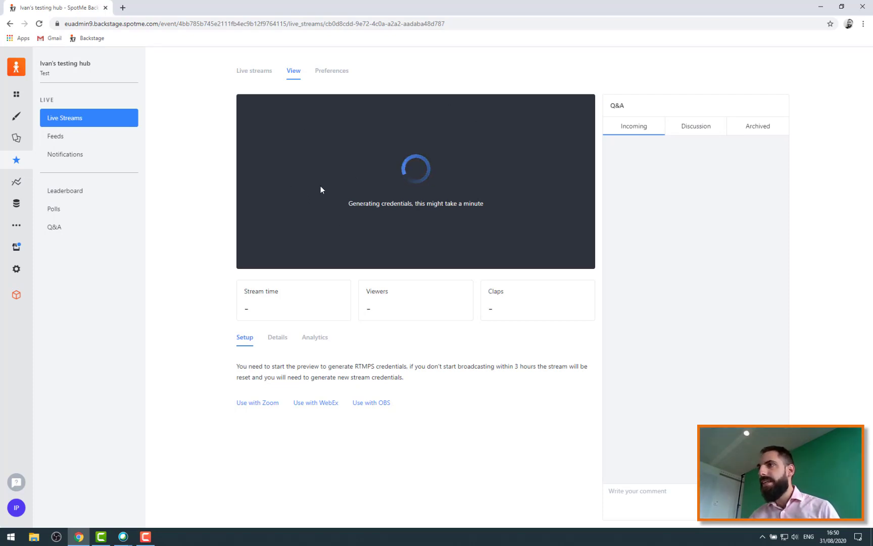
{"action": "key", "text": "alt+Tab"}
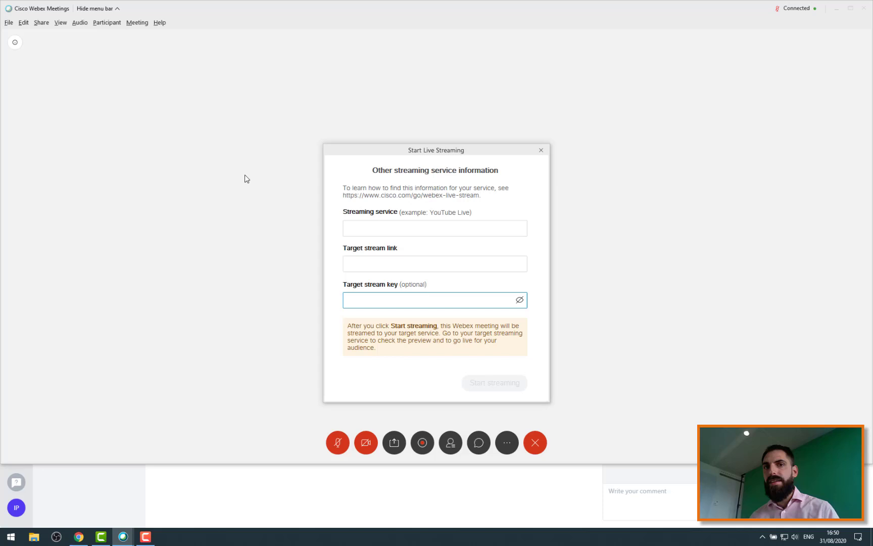
Copy the RTMPS endpoint from Backstage into Webex's target stream link and name the streaming service "SpotMe".
{"action": "key", "text": "alt+Tab"}
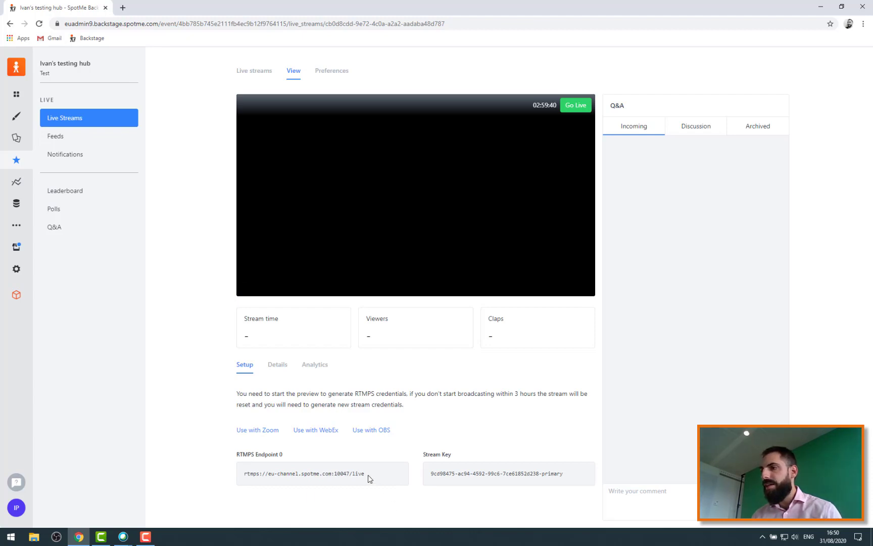
{"action": "key", "text": "alt+Tab"}
{"action": "left_click", "coordinate": [367, 227]}
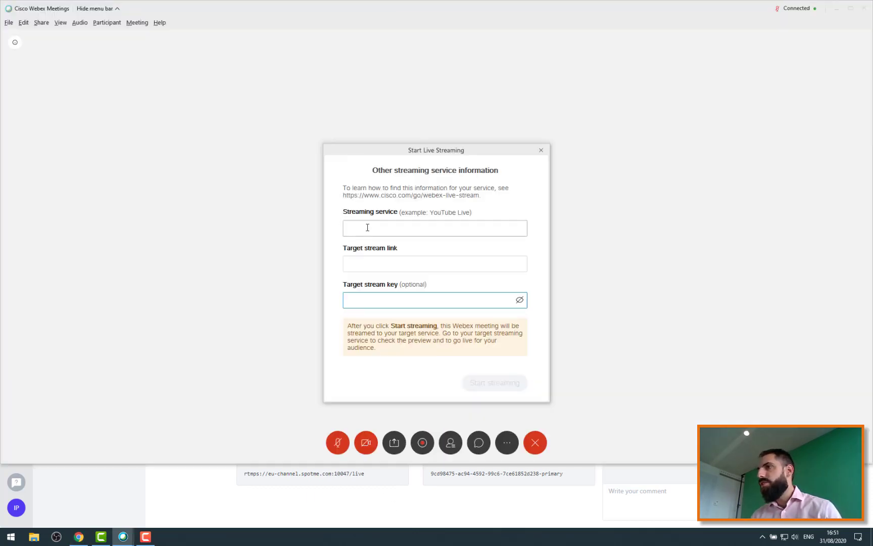
{"action": "left_click", "coordinate": [364, 262]}
{"action": "type", "text": "rtmps://eu-channel.spotme.com:10047/live"}
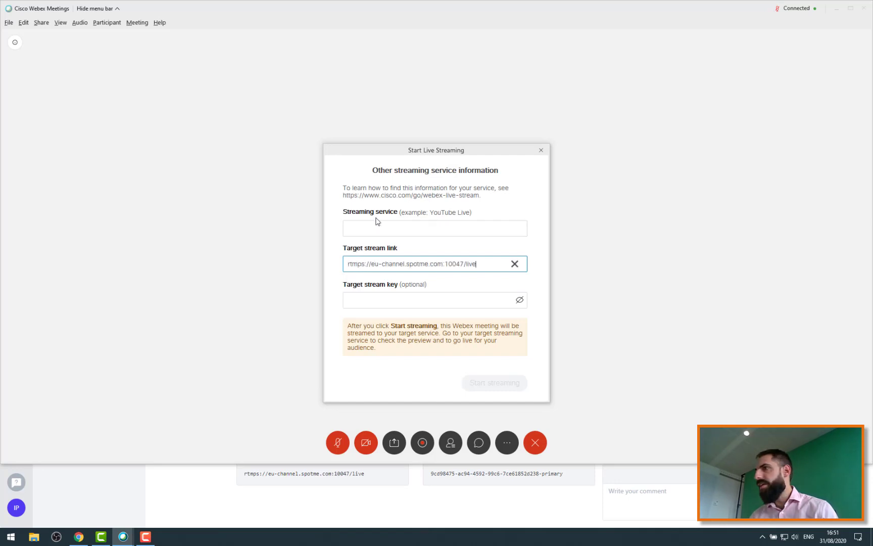
{"action": "left_click", "coordinate": [366, 230]}
{"action": "type", "text": "SpotMe"}
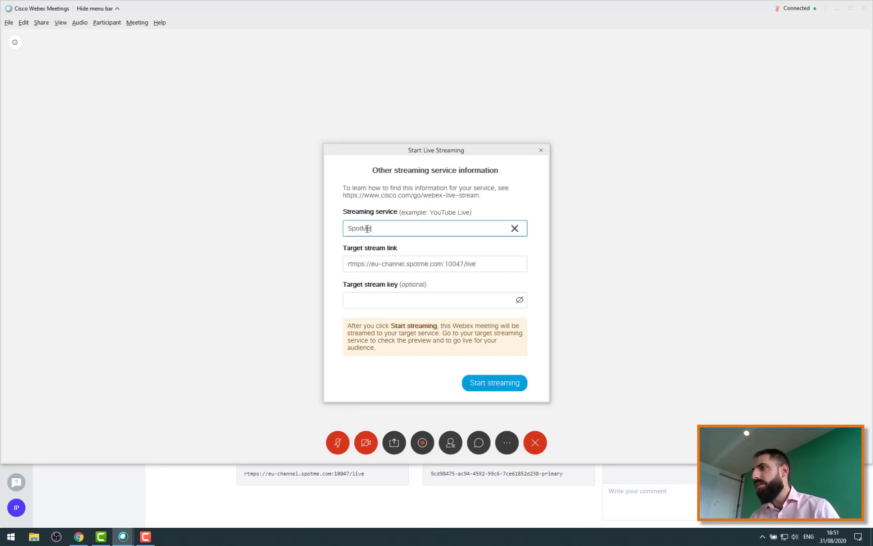
Copy the stream key from Backstage and paste it as the target stream key in Webex.
{"action": "key", "text": "alt+Tab"}
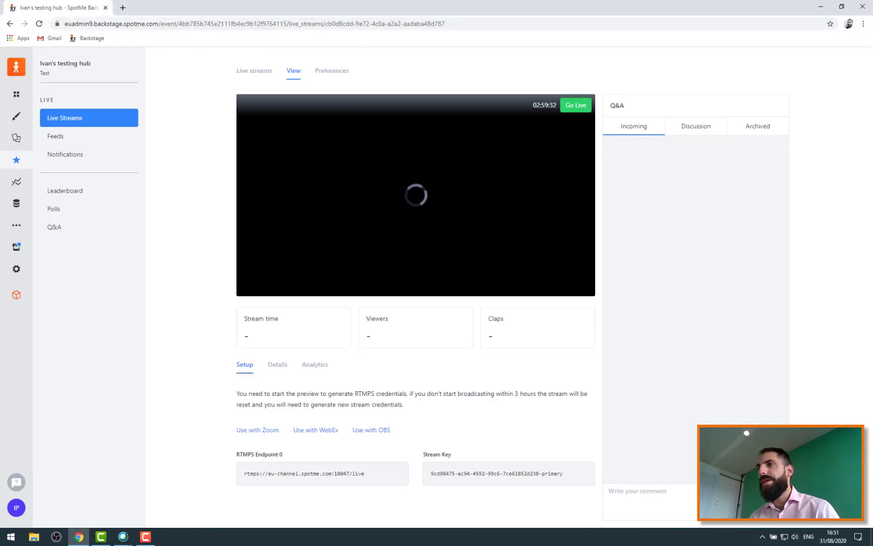
{"action": "left_click", "coordinate": [460, 470]}
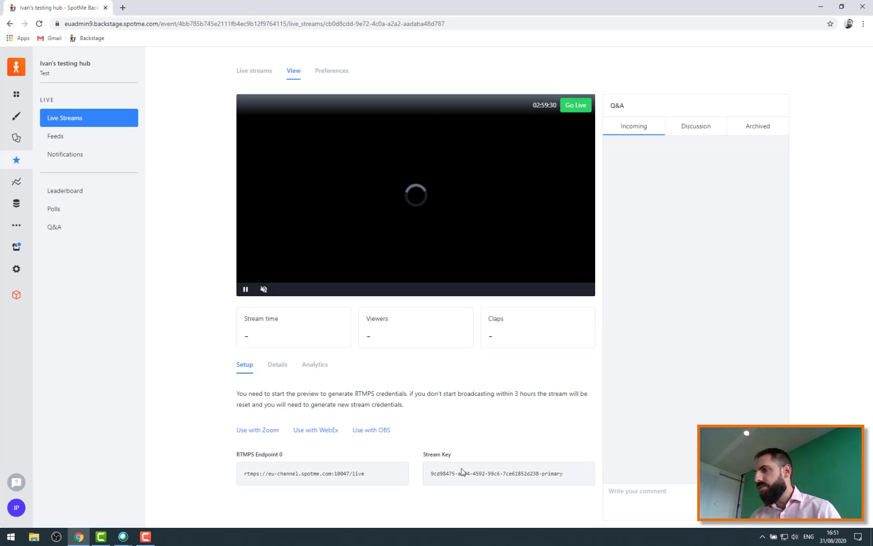
{"action": "key", "text": "alt+Tab"}
{"action": "left_click", "coordinate": [382, 294]}
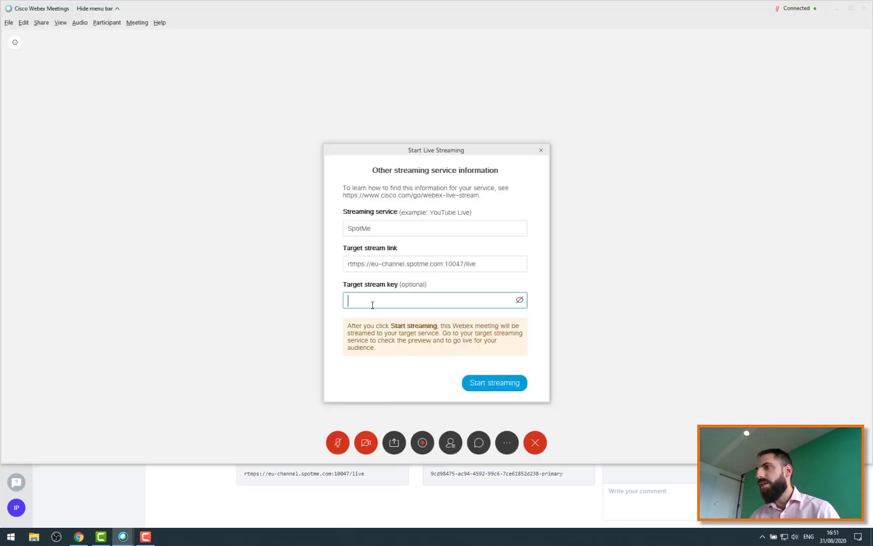
{"action": "key", "text": "ctrl+v"}
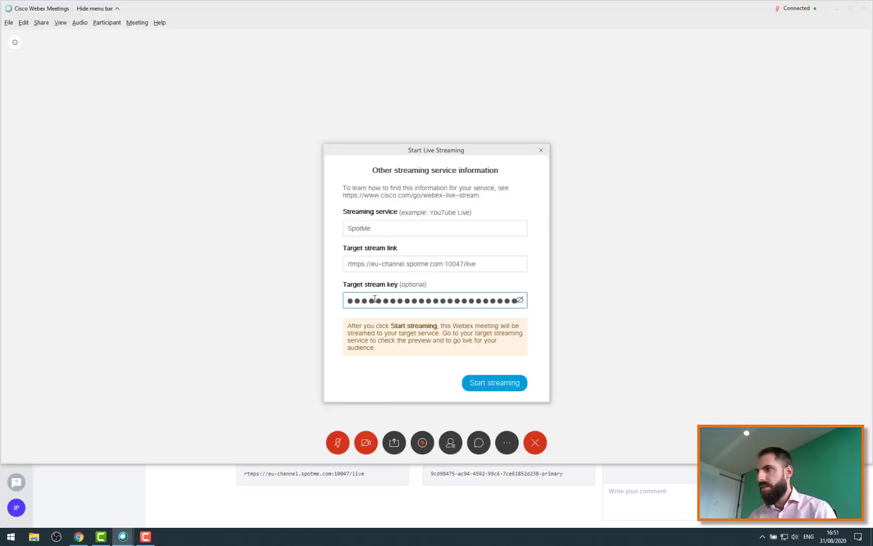
Start live streaming the Webex meeting to SpotMe and check the streaming destination on the live indicator.
{"action": "left_click", "coordinate": [479, 386]}
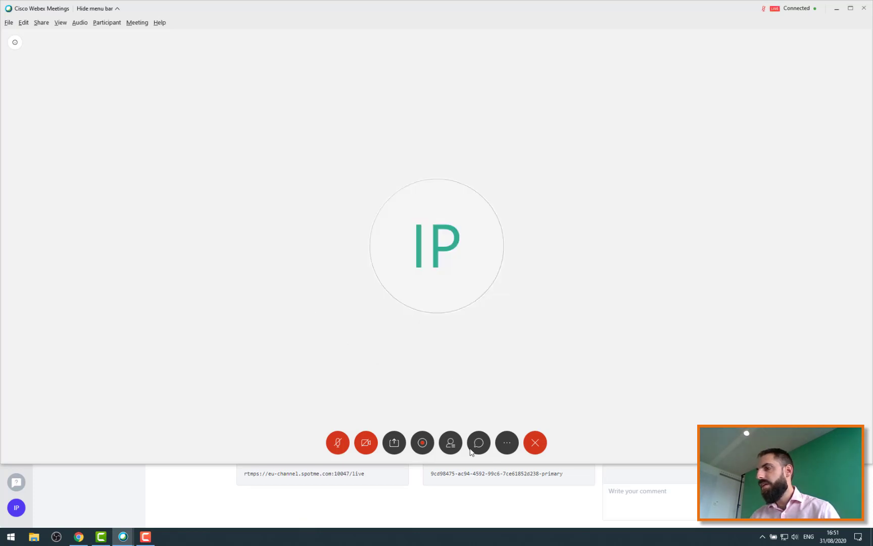
{"action": "left_click", "coordinate": [501, 439]}
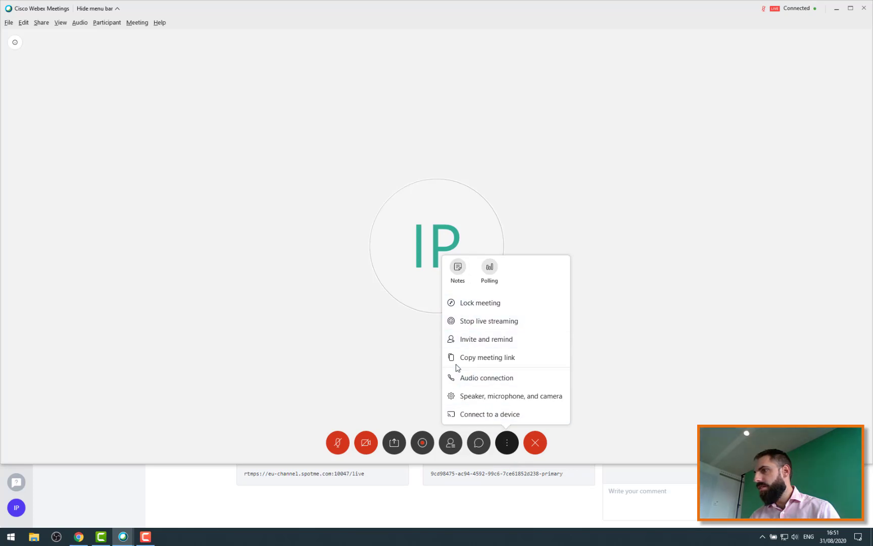
{"action": "left_click", "coordinate": [293, 327]}
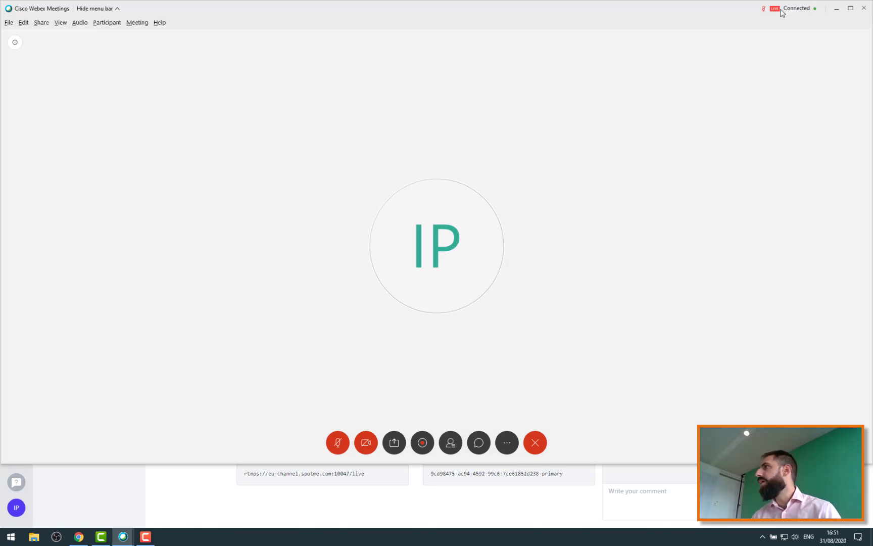
{"action": "mouse_move", "coordinate": [777, 13]}
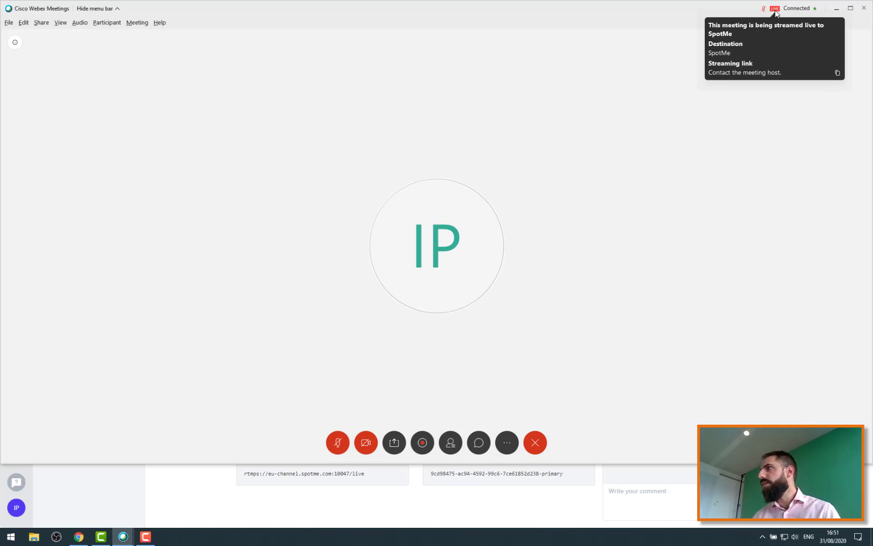
Switch to SpotMe Backstage in Chrome and reload the live stream page to check the incoming Webex feed in the preview player.
{"action": "key", "text": "alt+Tab"}
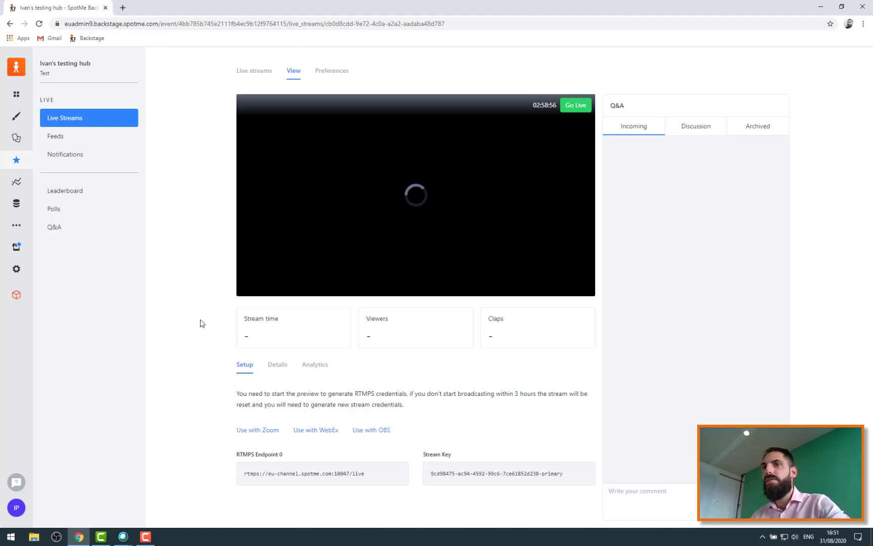
{"action": "key", "text": "alt+Tab"}
{"action": "key", "text": "alt+Tab"}
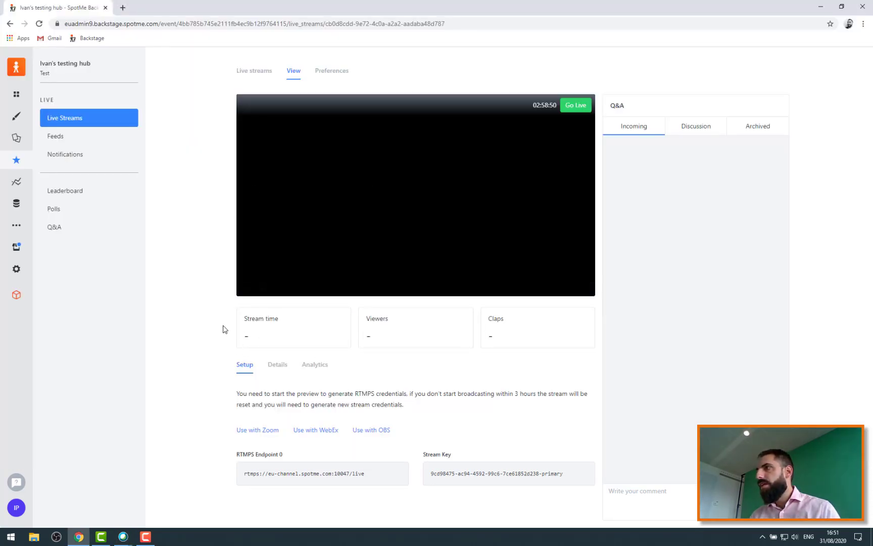
{"action": "key", "text": "F5"}
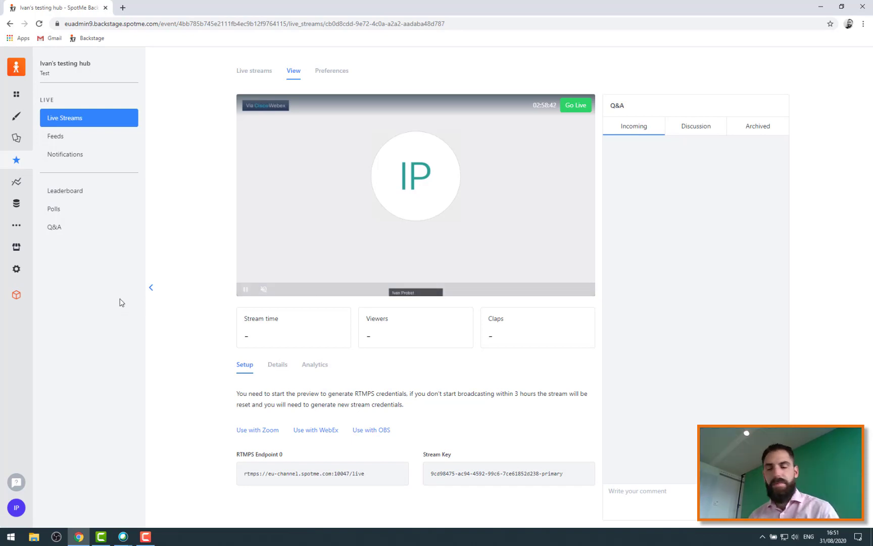
{"action": "key", "text": "alt+Tab"}
{"action": "key", "text": "alt+Tab"}
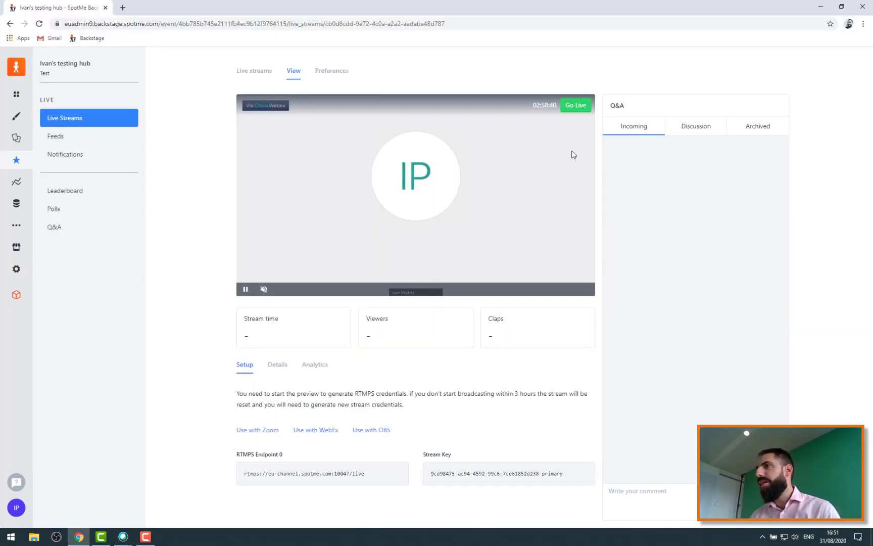